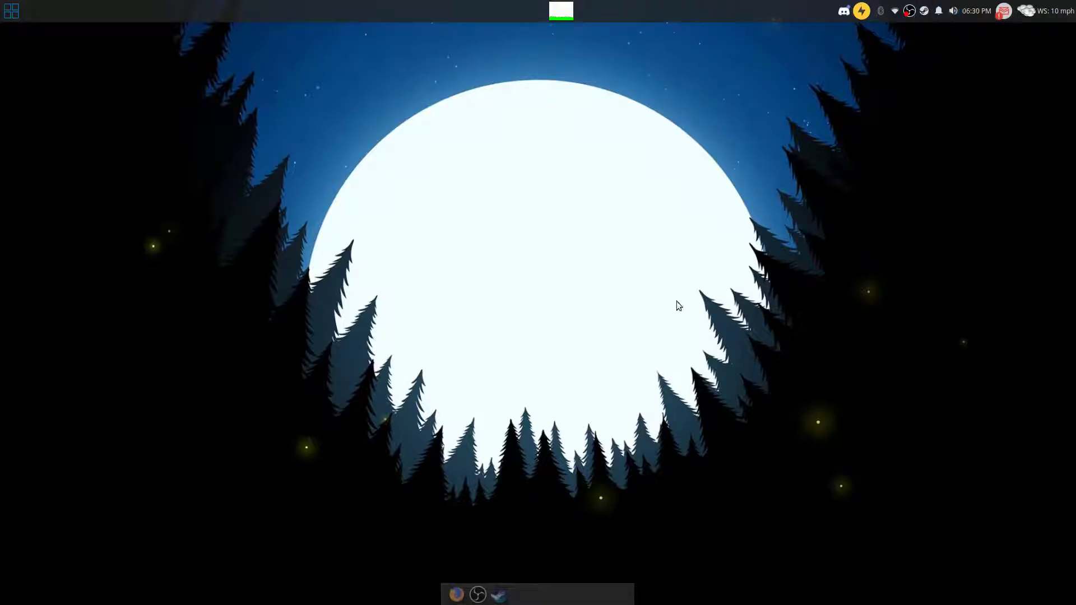
- Switch to Steam and open the pinned topic "Game Starts Black Screen Linux Bug" in Ballistic Overkill's discussions
left_click(499, 594)
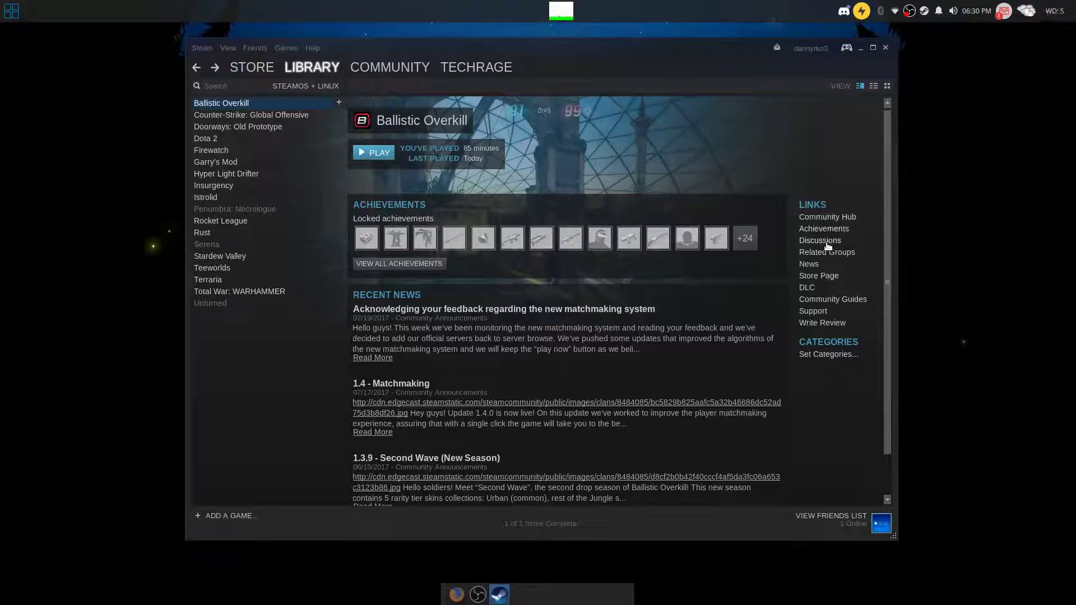
left_click(824, 240)
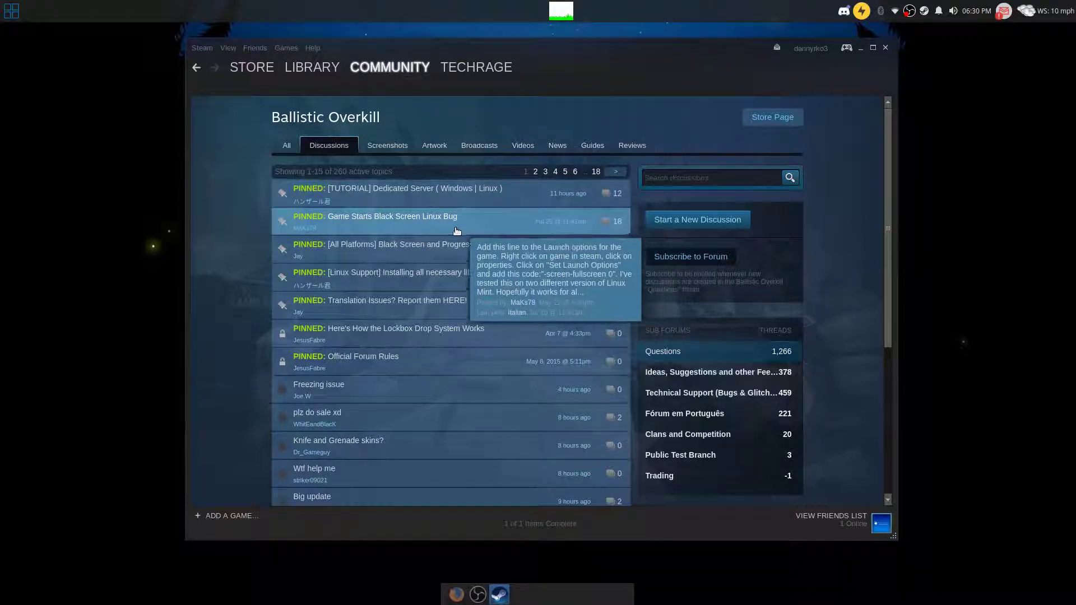
left_click(496, 231)
scroll(511, 324, "down", 3)
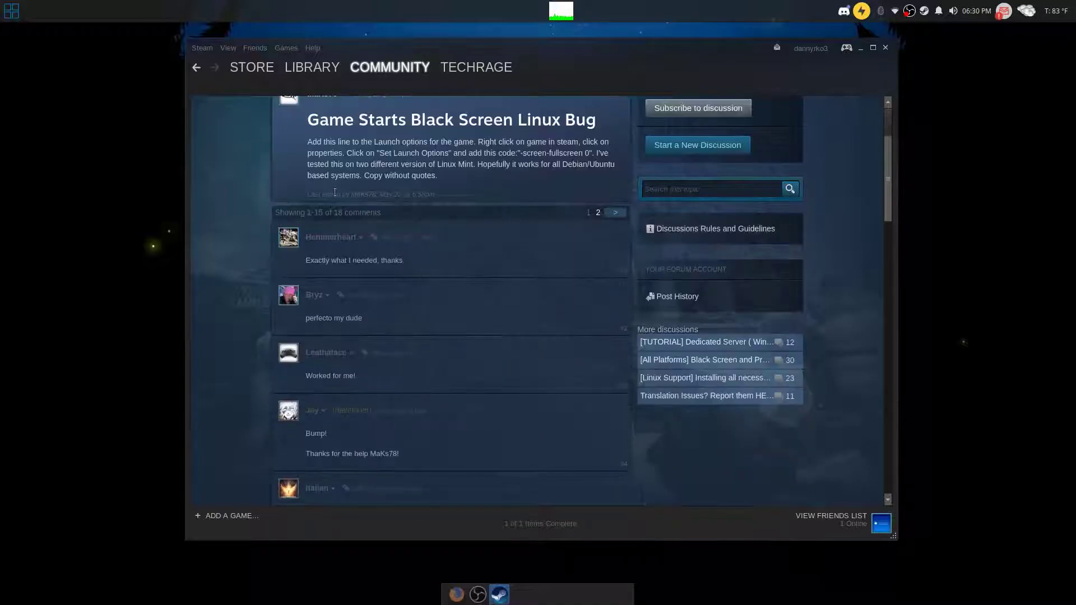
scroll(511, 324, "up", 3)
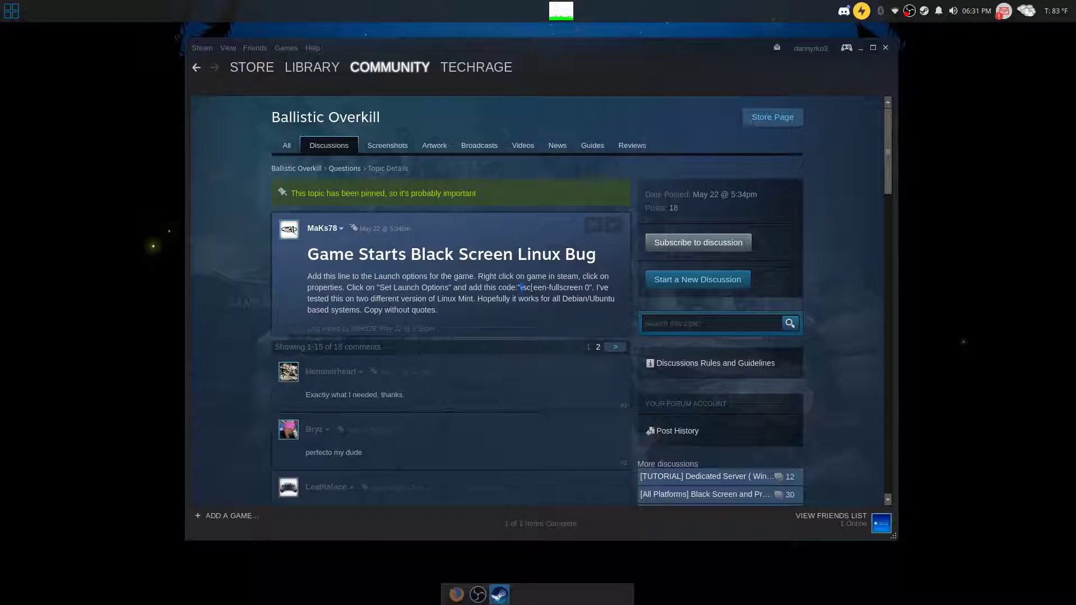
- Examine the launch code "-screen-fullscreen 0" in the original post and read the replies about whether the fix works
left_click_drag(520, 287, 590, 285)
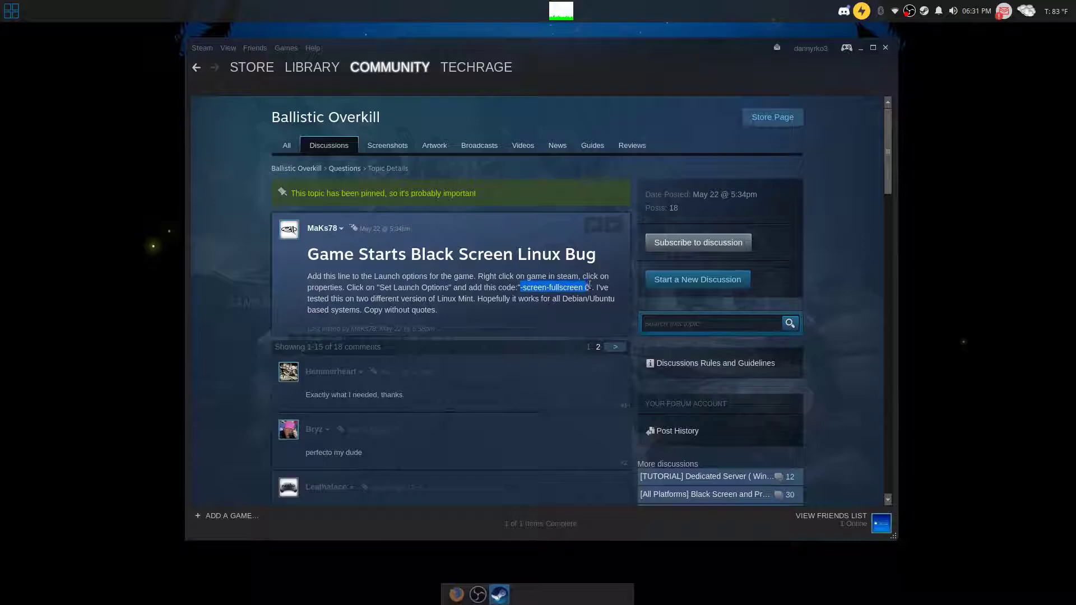
left_click(464, 295)
scroll(464, 296, "down", 2)
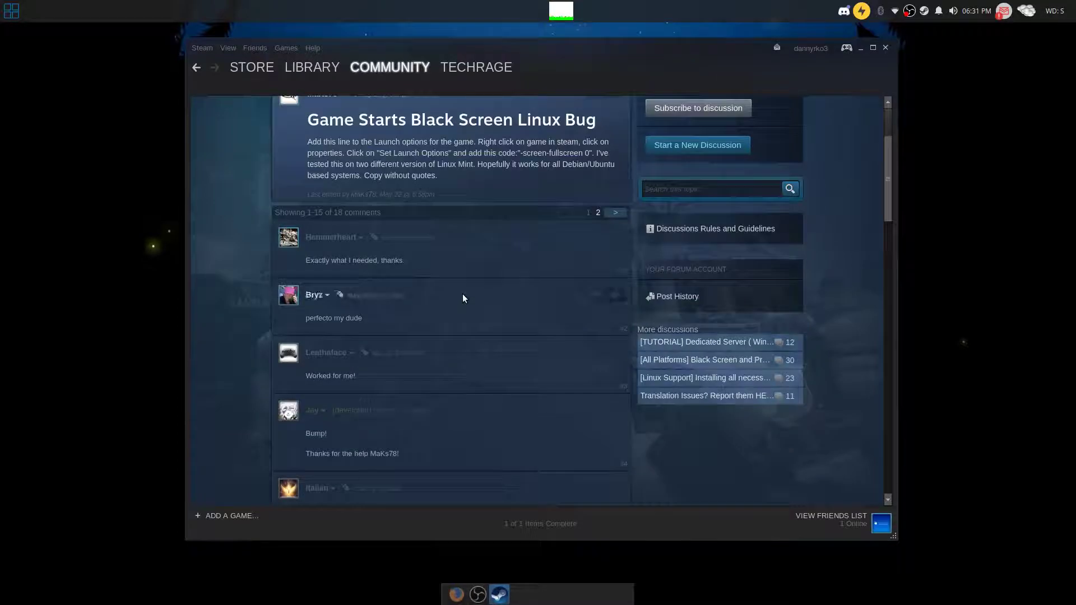
scroll(463, 294, "down", 2)
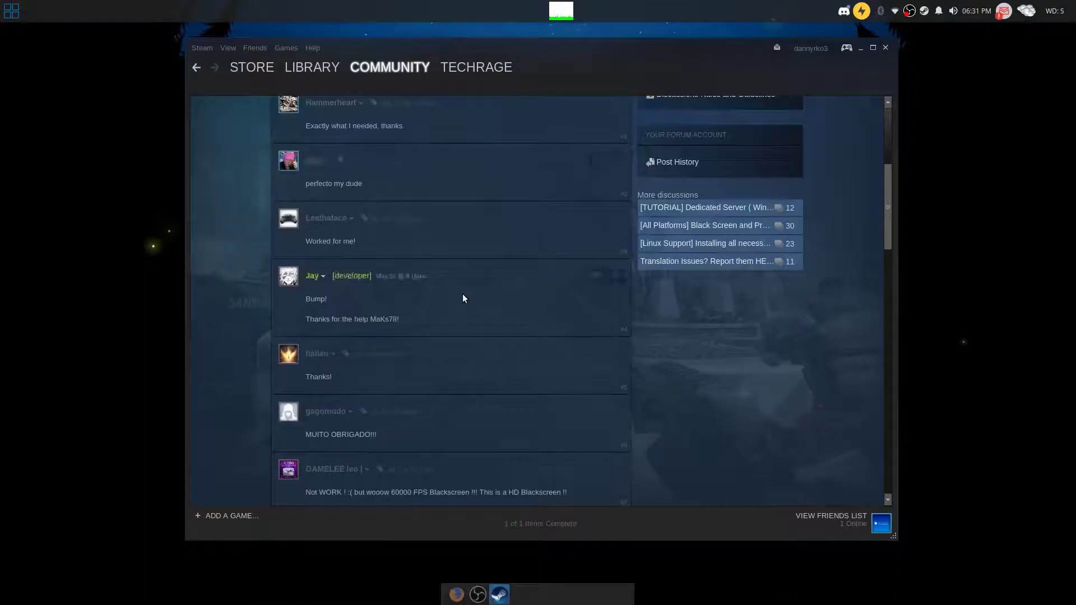
scroll(462, 298, "down", 2)
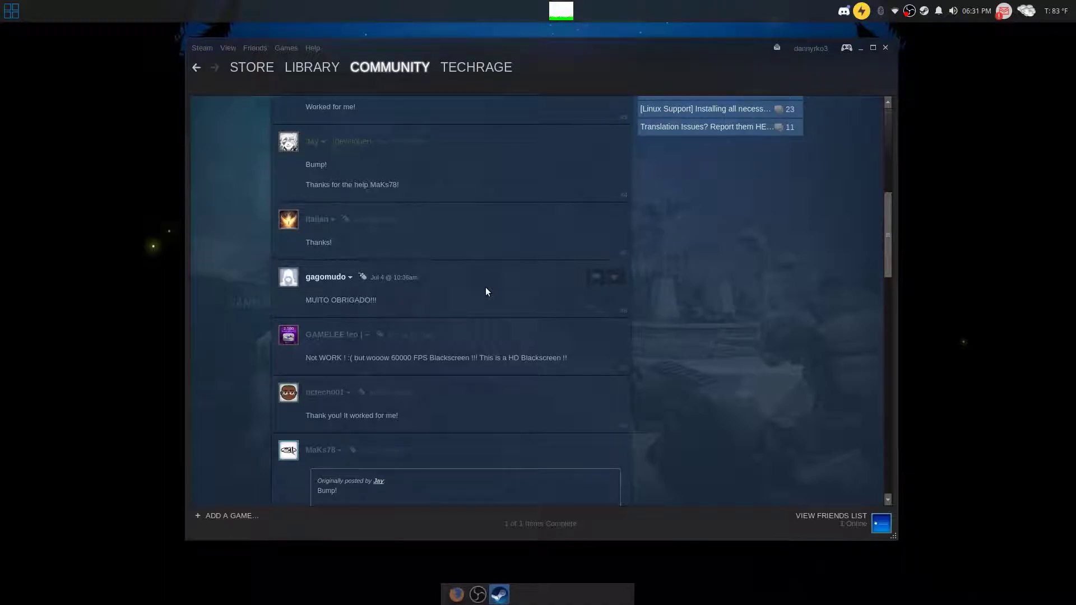
scroll(498, 287, "down", 2)
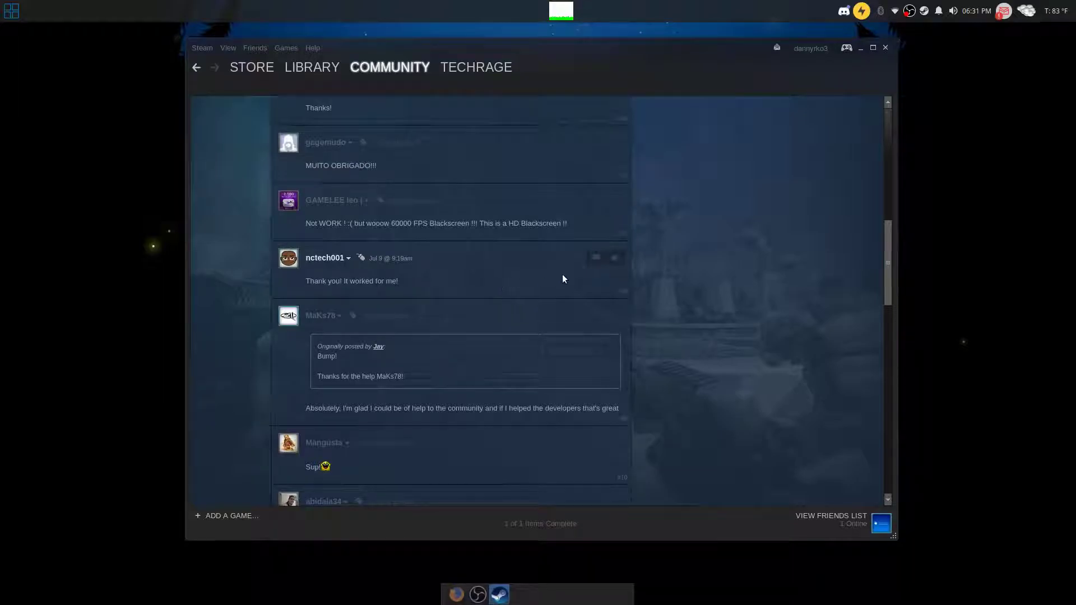
scroll(562, 278, "up", 5)
scroll(565, 281, "up", 3)
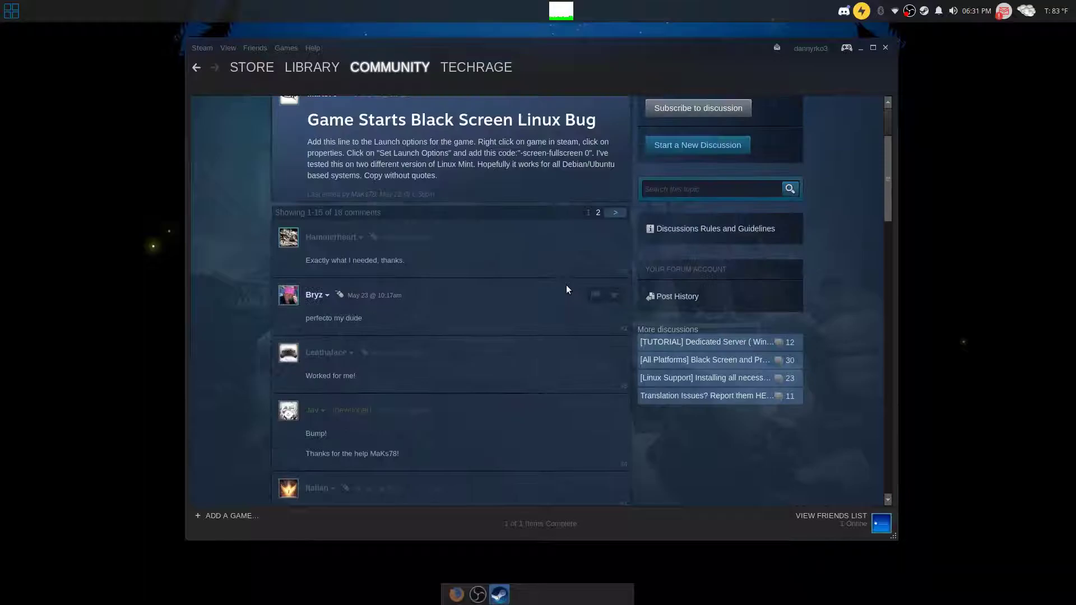
scroll(566, 284, "up", 2)
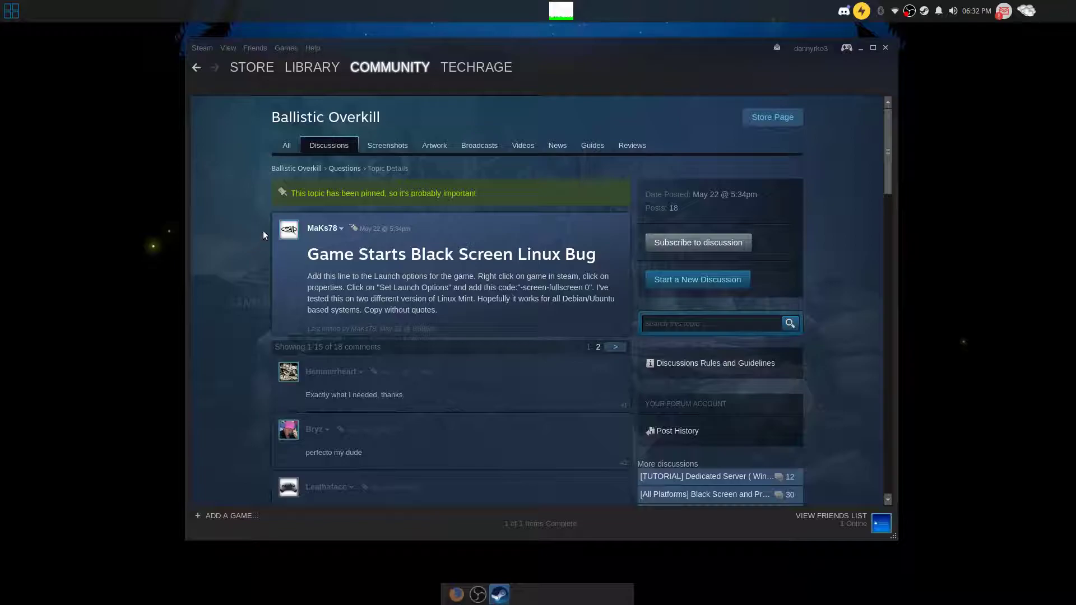
- Switch to Firefox, review the TechRage article "Ballistic Overkill Linux Black Screen Fix!" and return to Steam
left_click(457, 594)
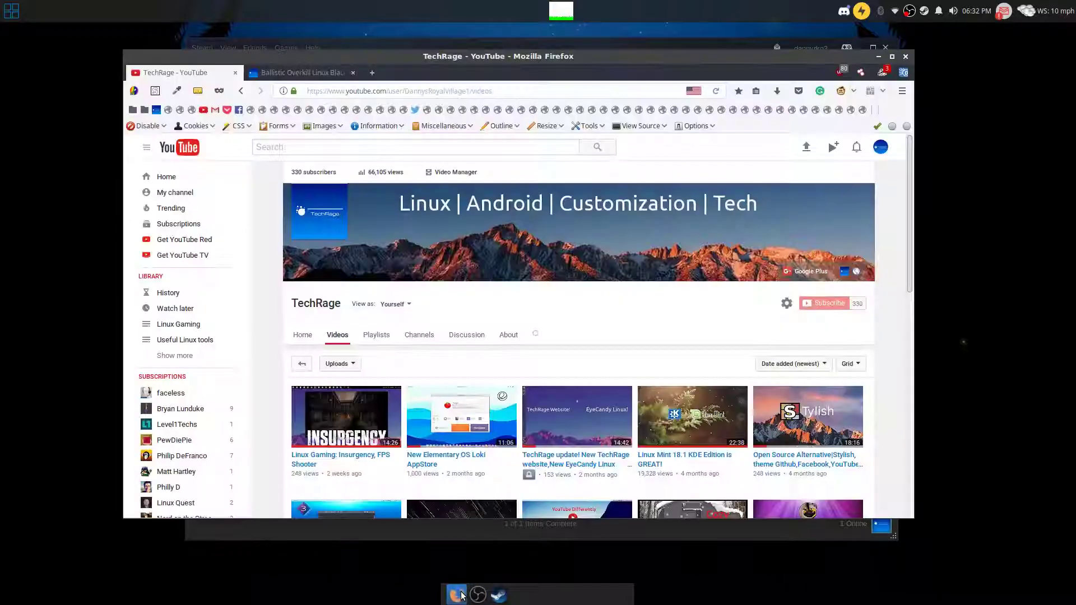
left_click(324, 76)
scroll(416, 261, "up", 2)
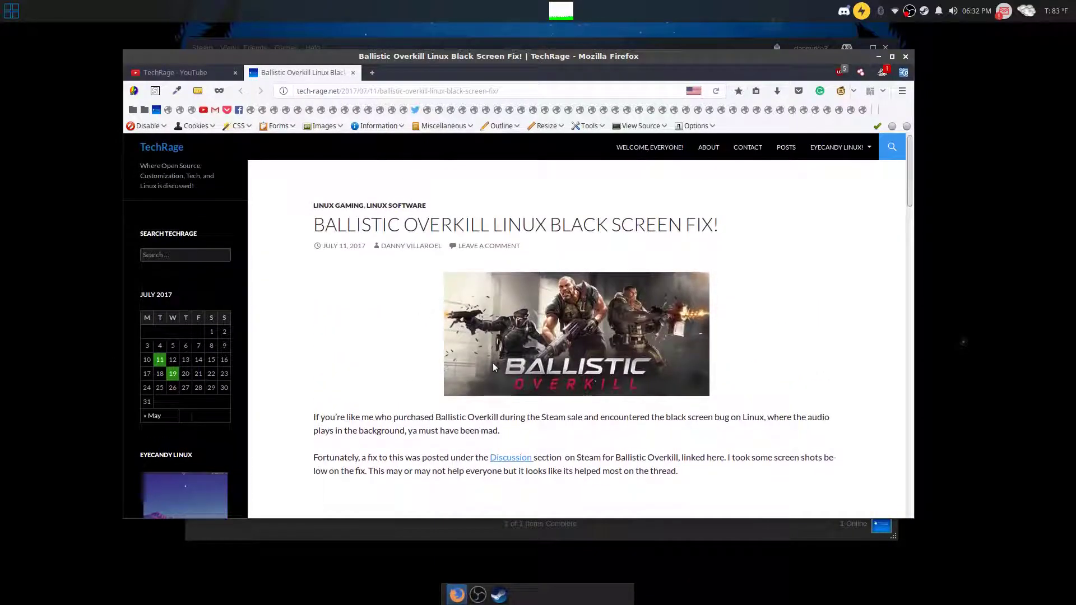
scroll(384, 344, "down", 3)
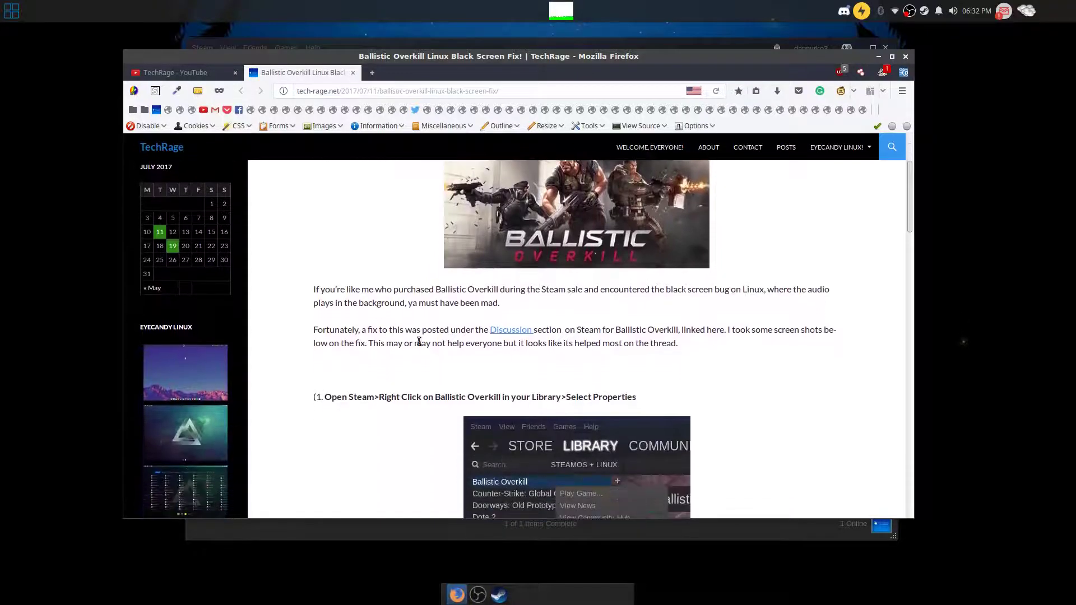
scroll(383, 369, "down", 7)
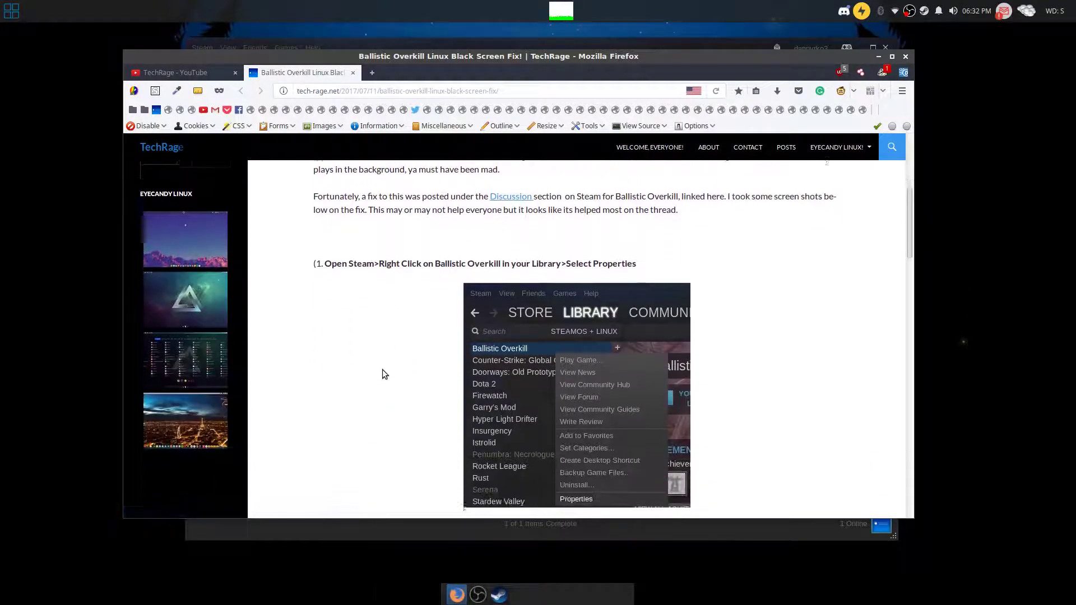
scroll(382, 374, "down", 1)
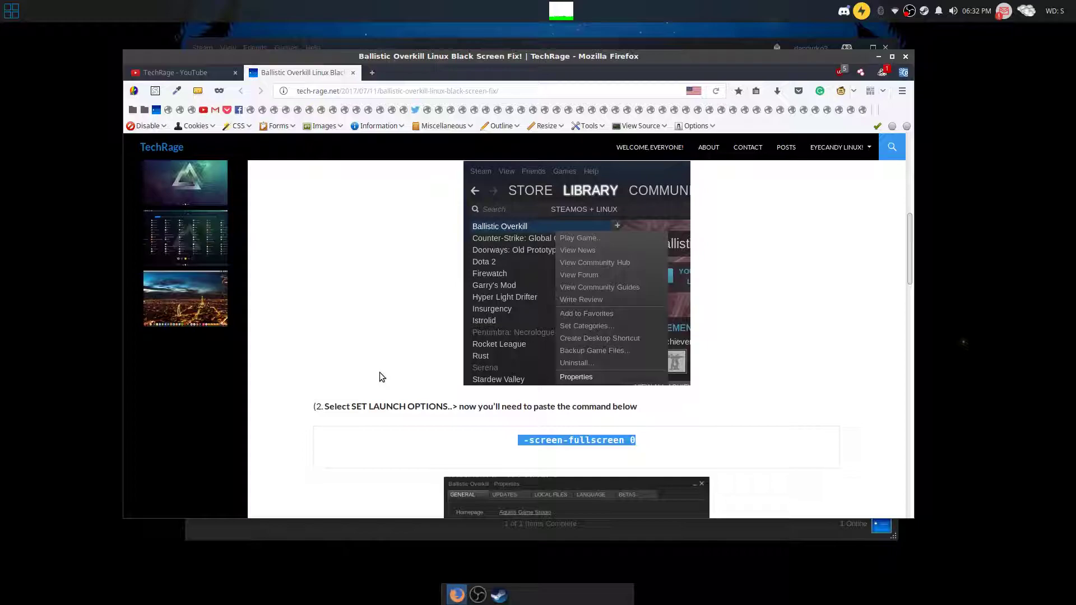
scroll(379, 372, "down", 10)
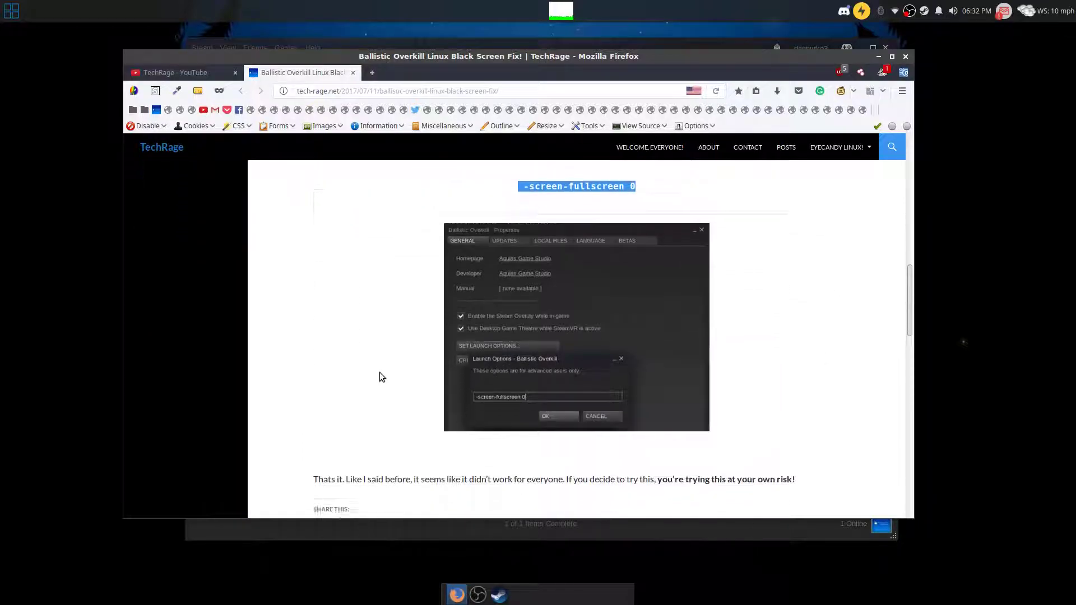
scroll(379, 373, "up", 20)
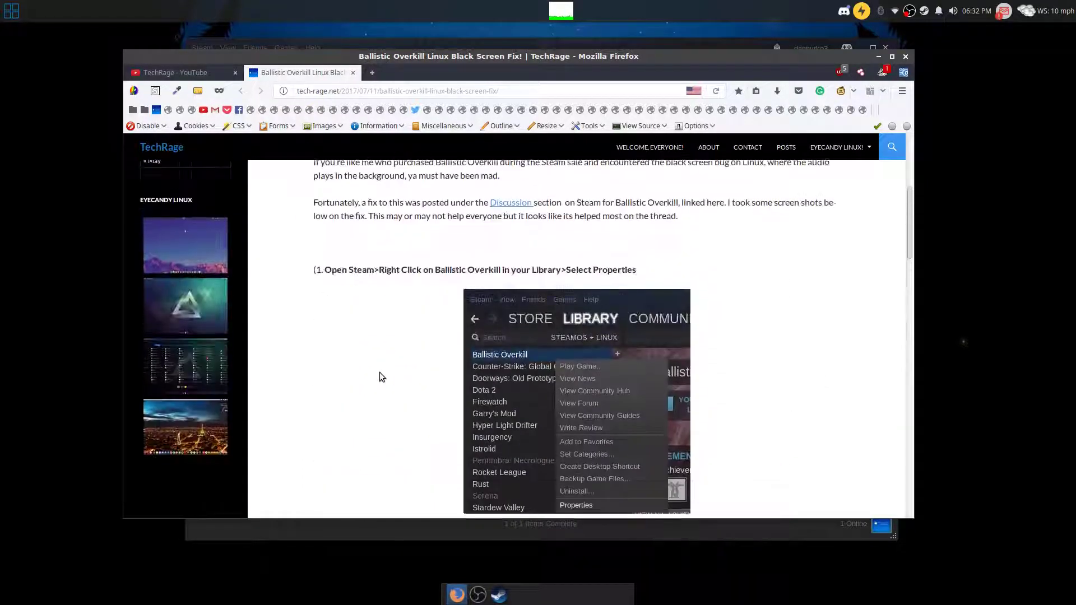
left_click(878, 57)
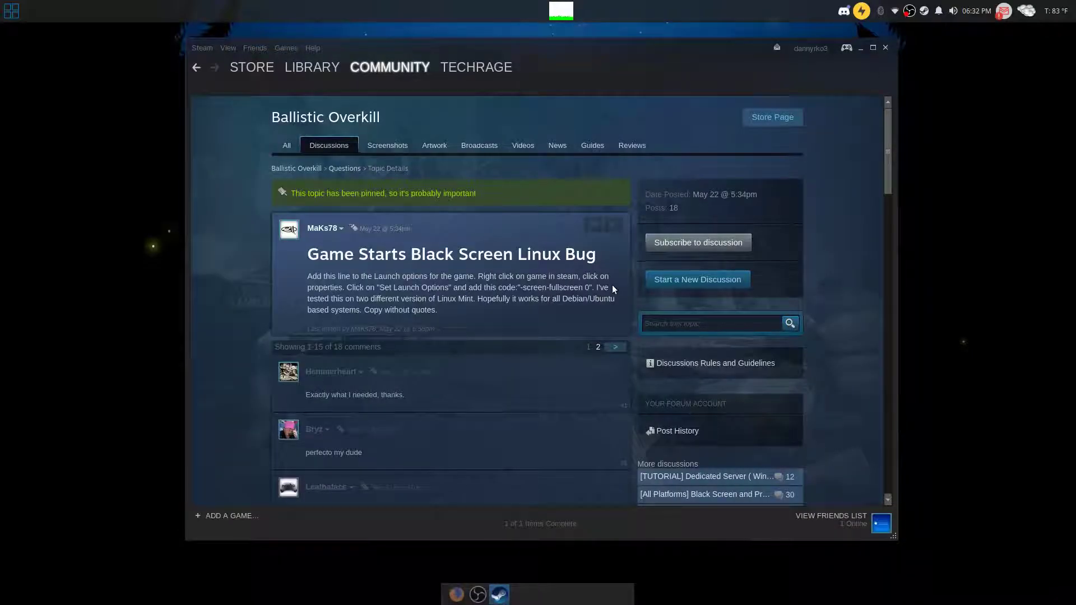
- In the SteamOS + Linux library, apply the launch option "-screen-fullscreen 0" in Ballistic Overkill's properties
mouse_move(296, 68)
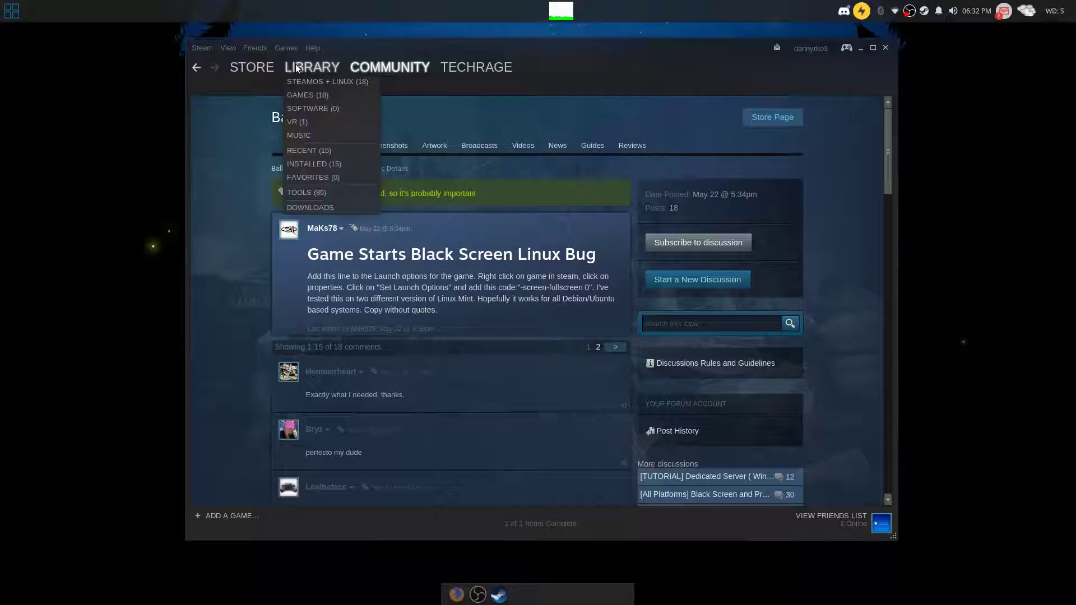
left_click(303, 83)
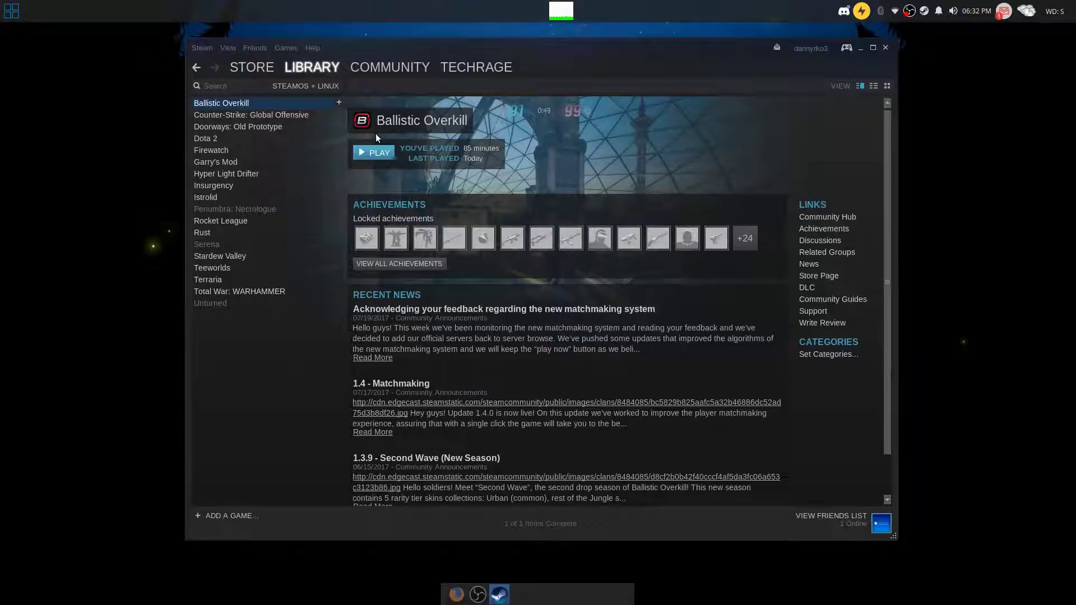
right_click(268, 106)
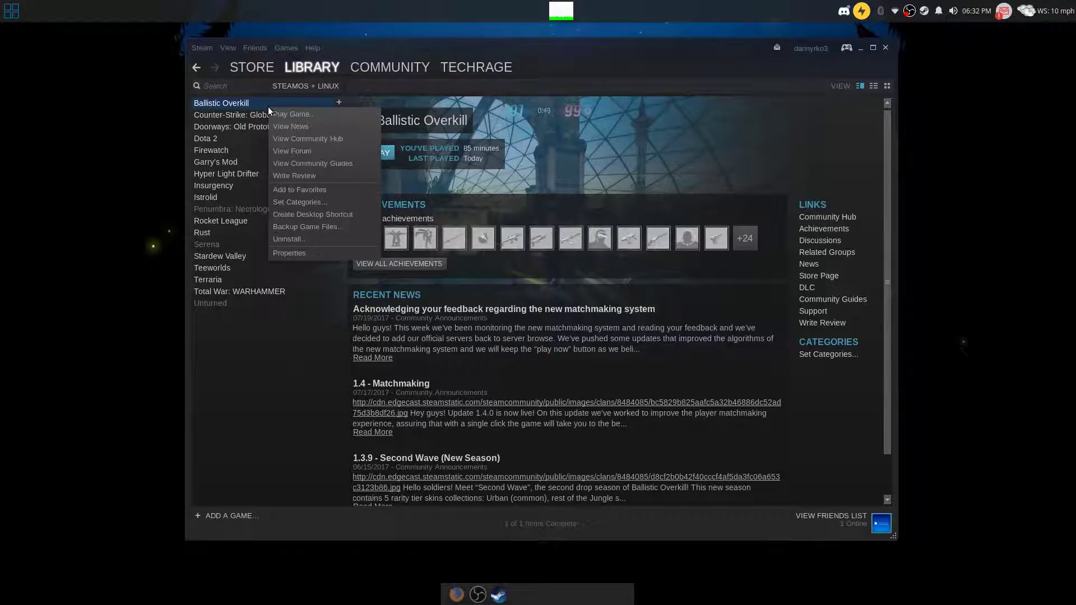
left_click(307, 254)
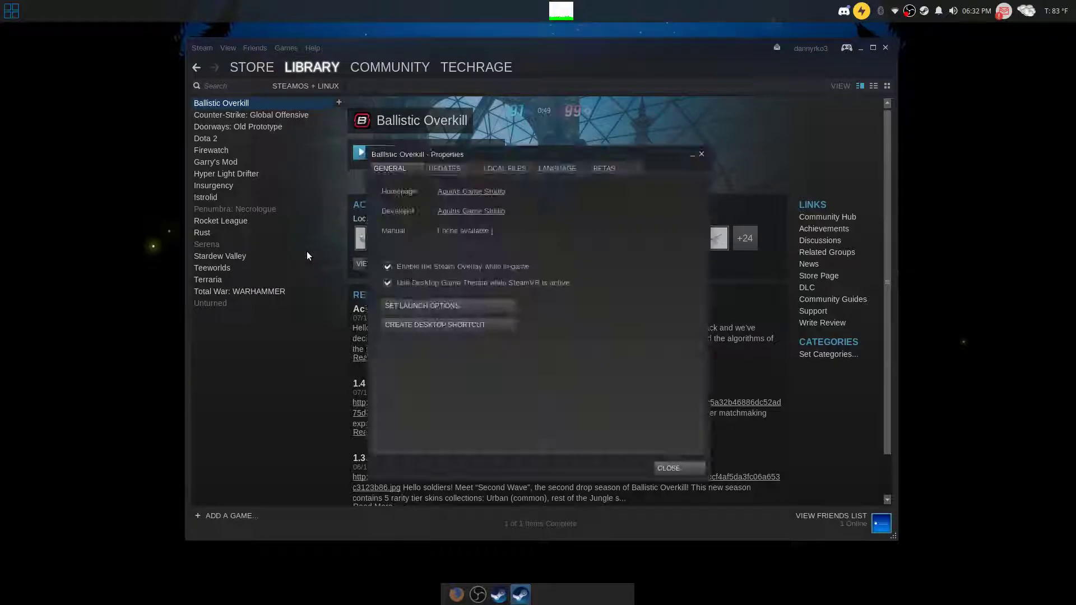
left_click(478, 307)
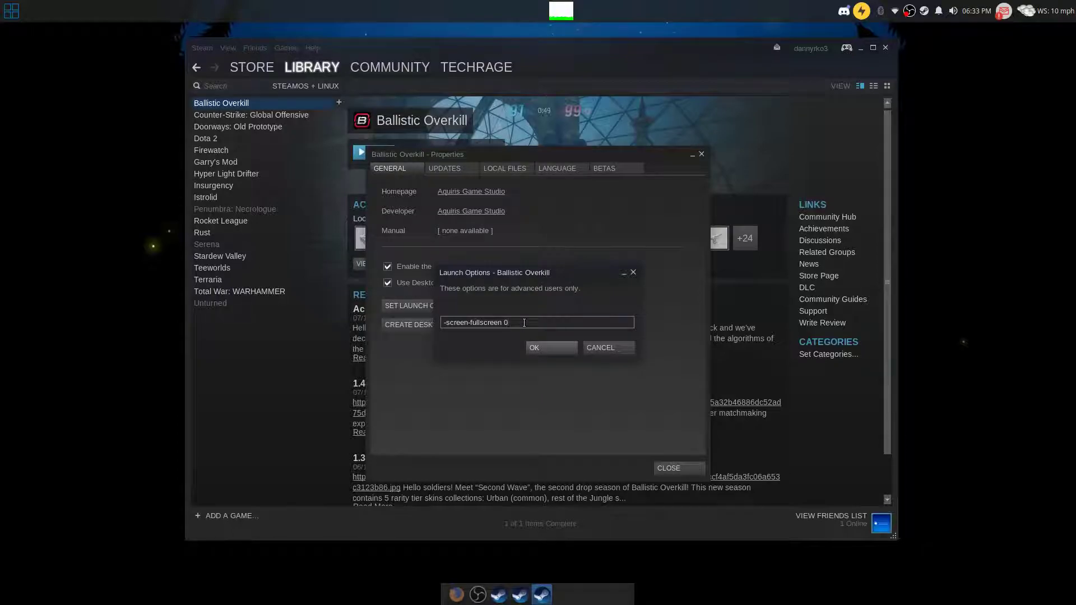
left_click(534, 349)
left_click(667, 470)
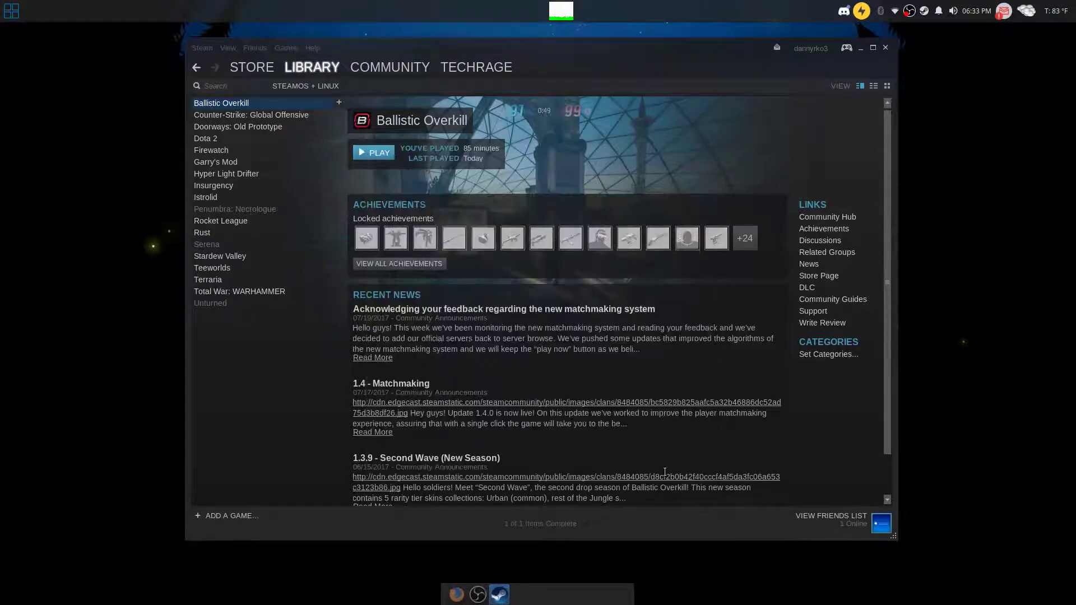
- Launch Ballistic Overkill from the library and browse its list of community servers
left_click(375, 153)
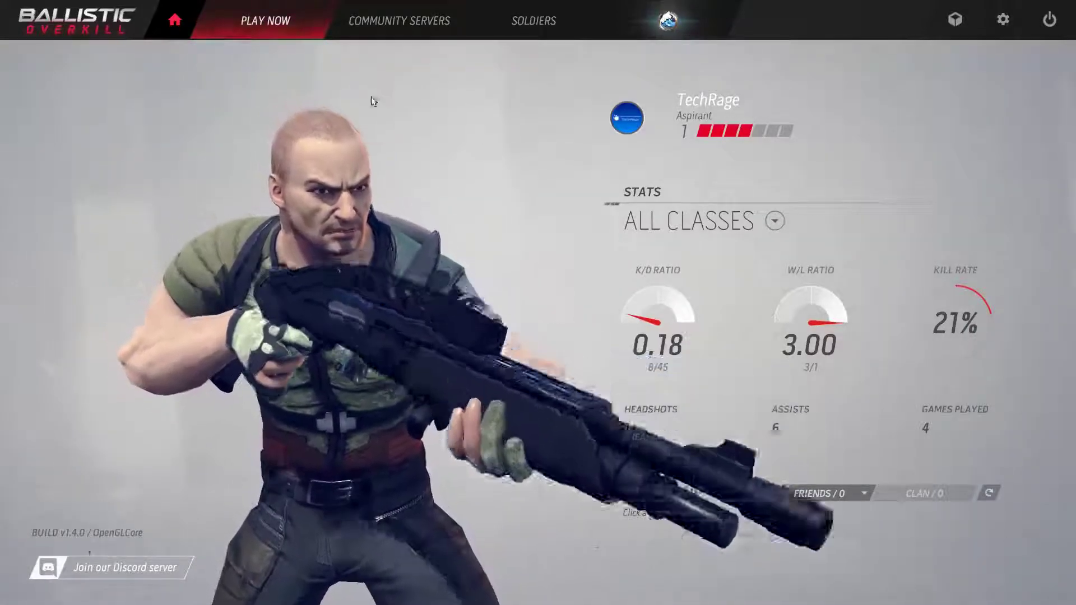
left_click(396, 24)
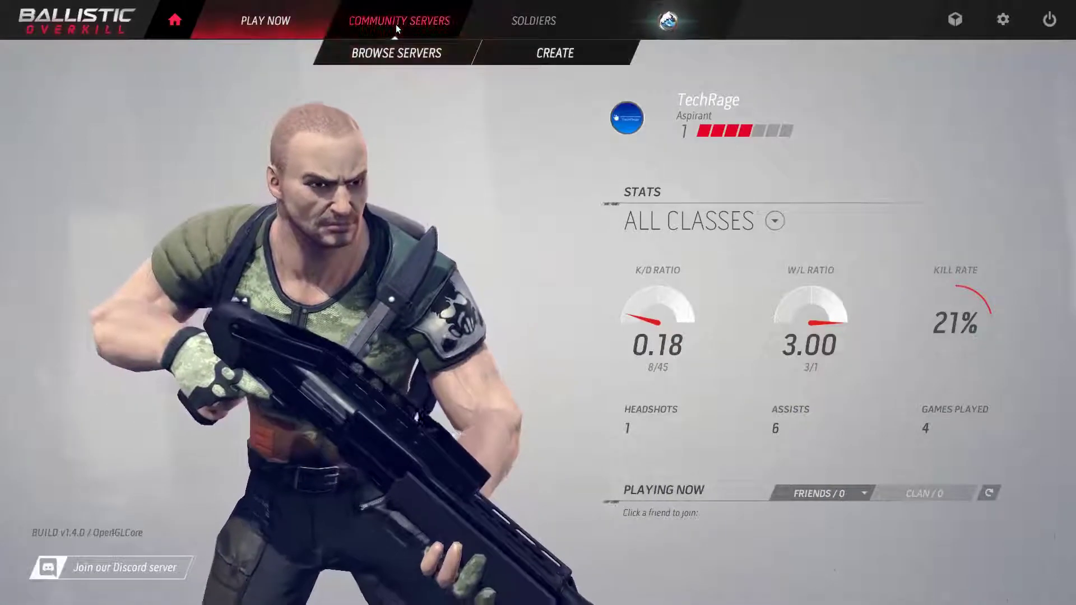
left_click(402, 53)
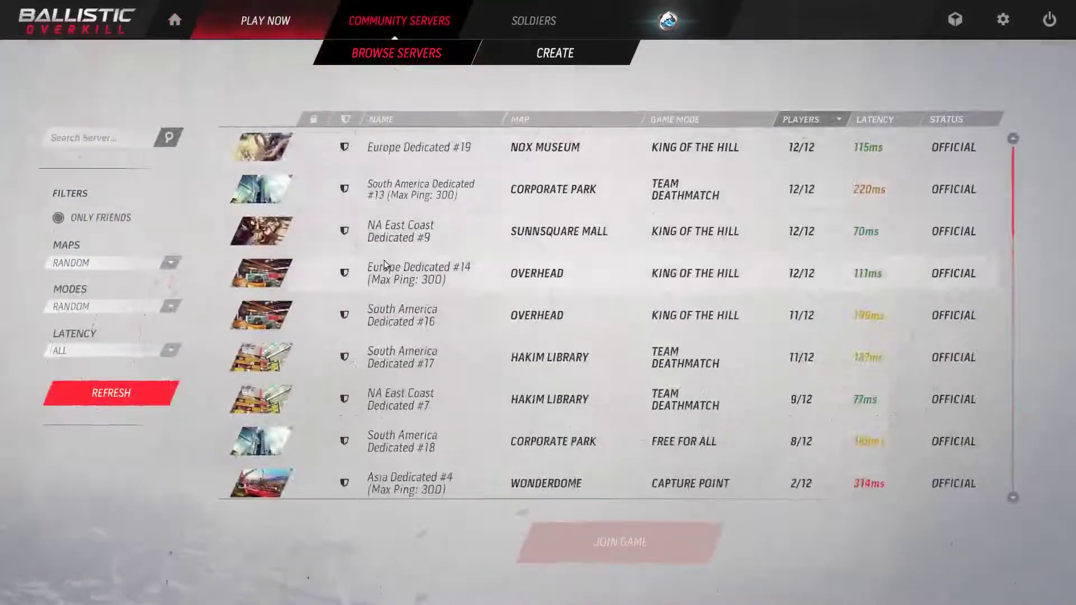
scroll(389, 273, "down", 1)
scroll(389, 274, "down", 5)
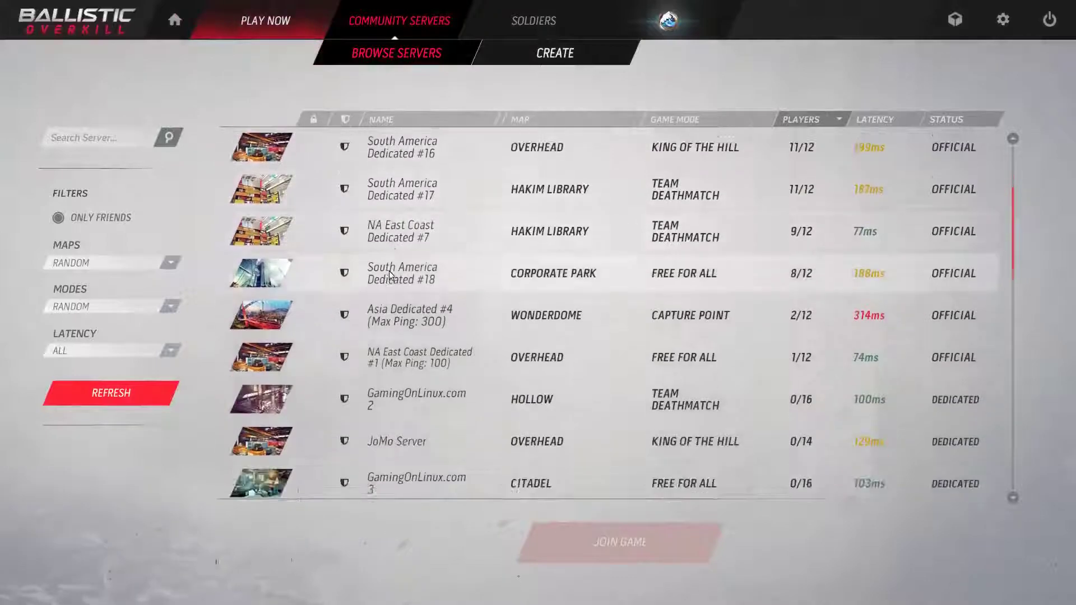
scroll(388, 266, "up", 5)
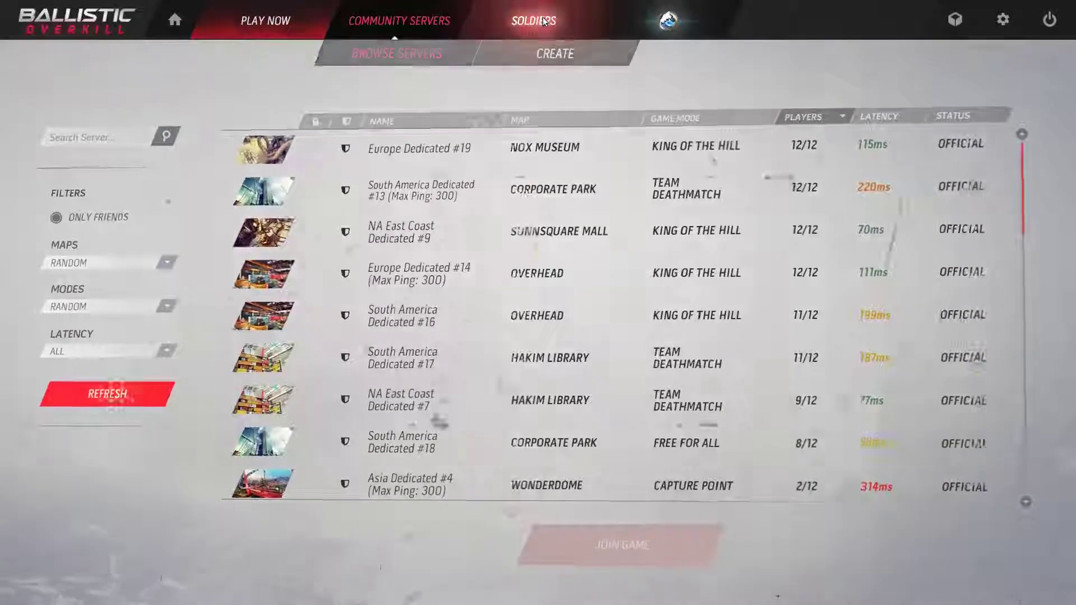
- Look through the soldier classes' loadouts and skills, including Vanguard, Wraith, Shadow and Tank
left_click(543, 18)
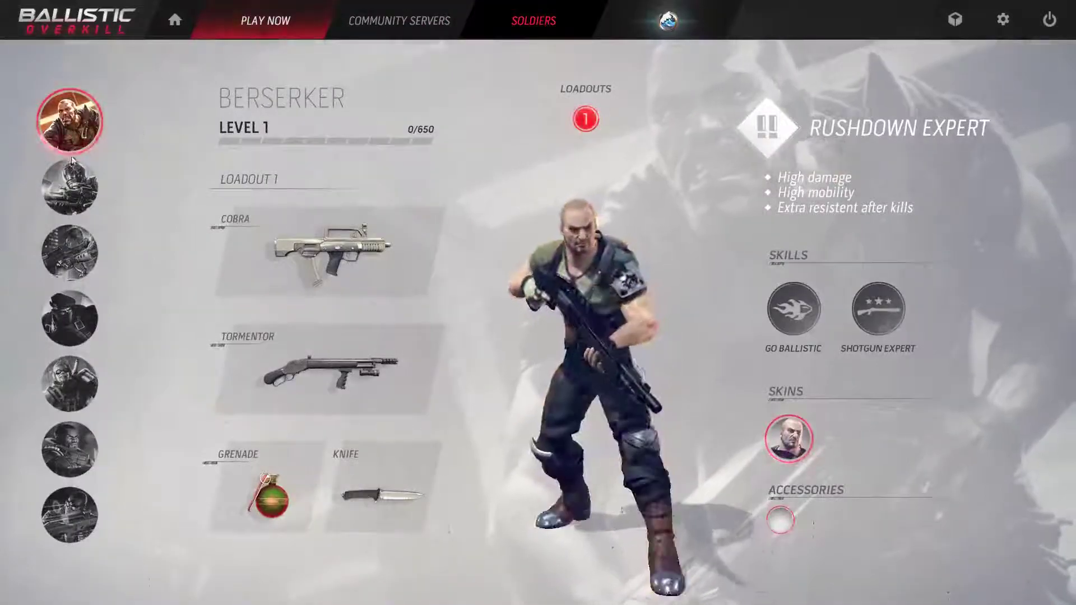
left_click(71, 185)
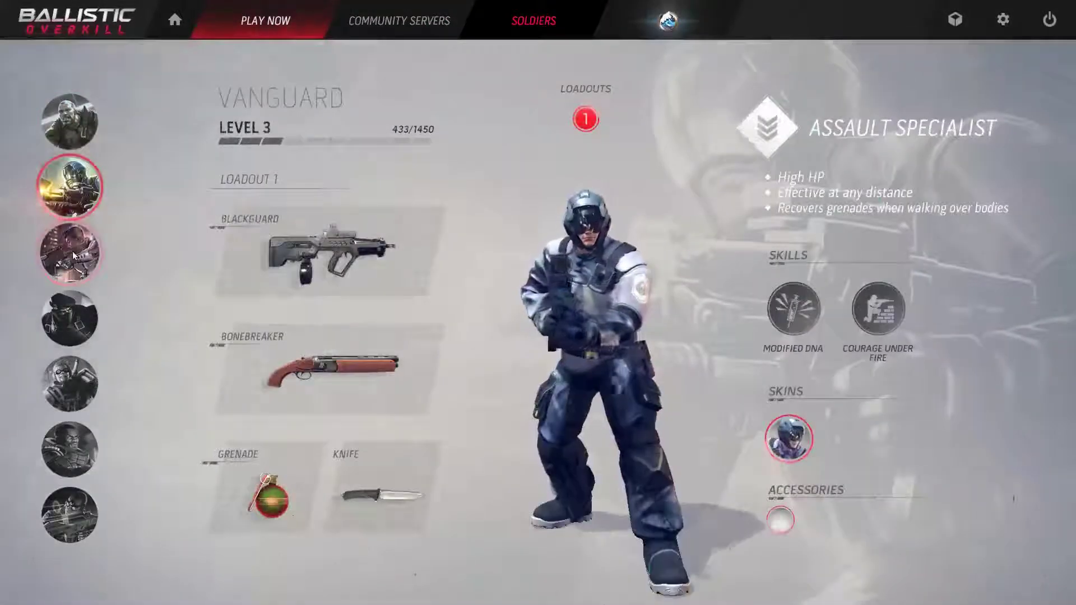
left_click(72, 250)
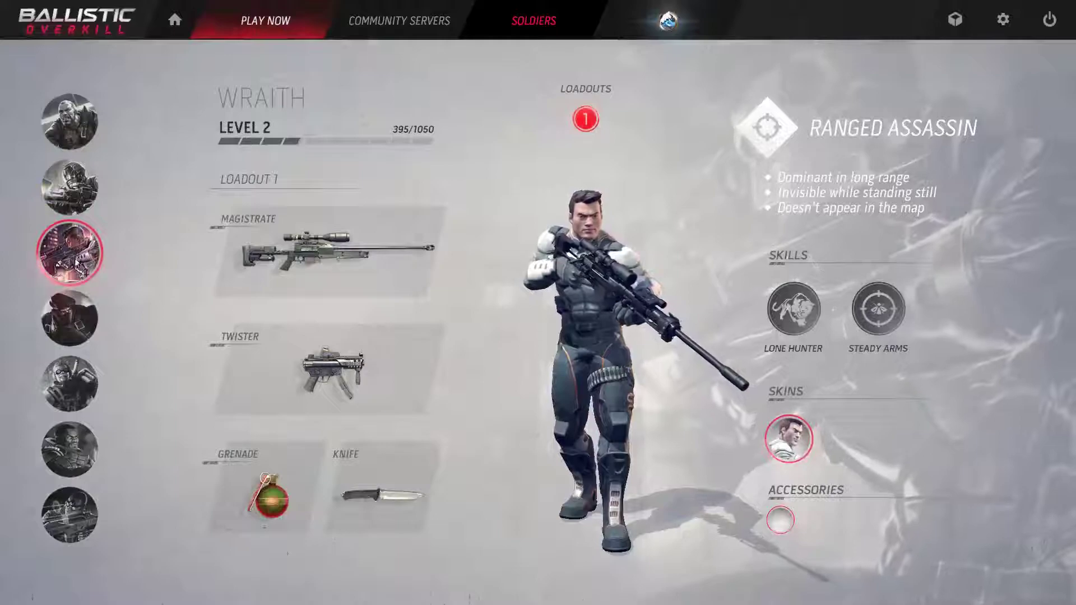
left_click(64, 317)
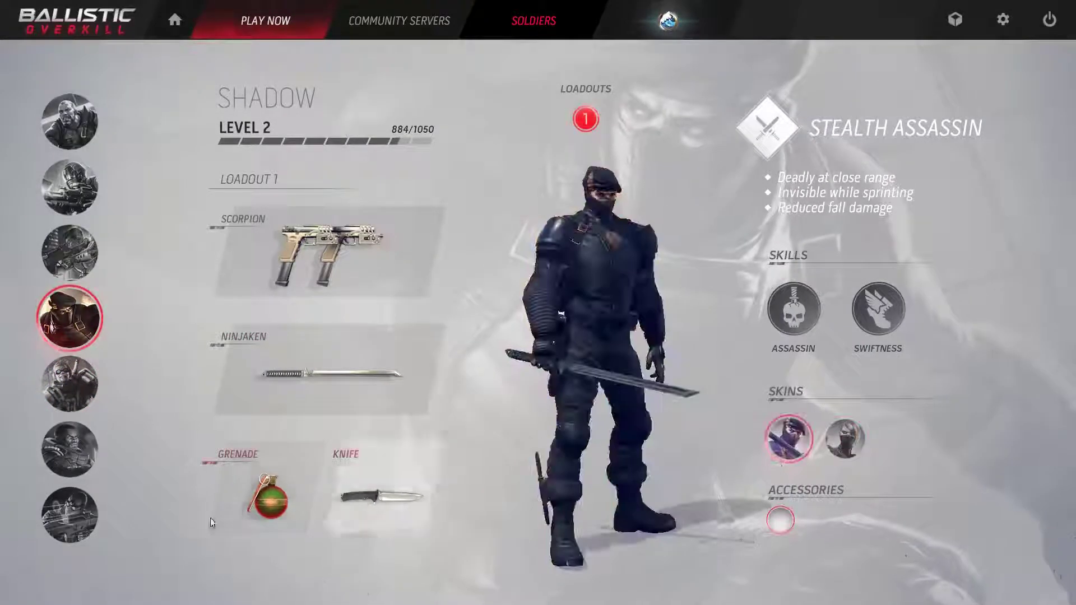
left_click(69, 448)
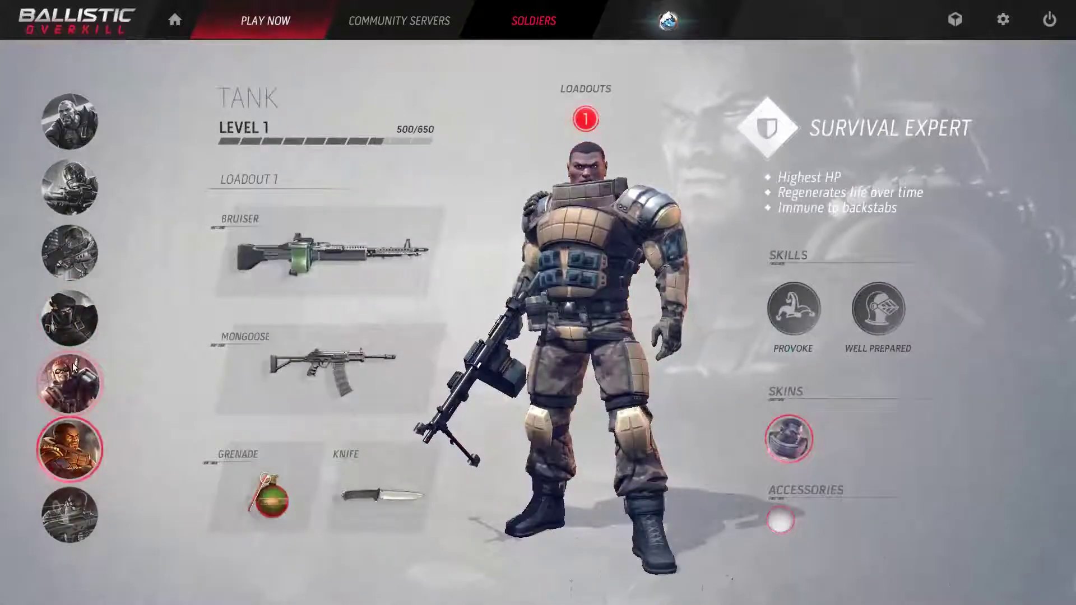
- Examine the loadouts, skills and perks of the soldier classes, including Grenadier, Marksman, Shadow and Tank, and end on Berserker
left_click(72, 363)
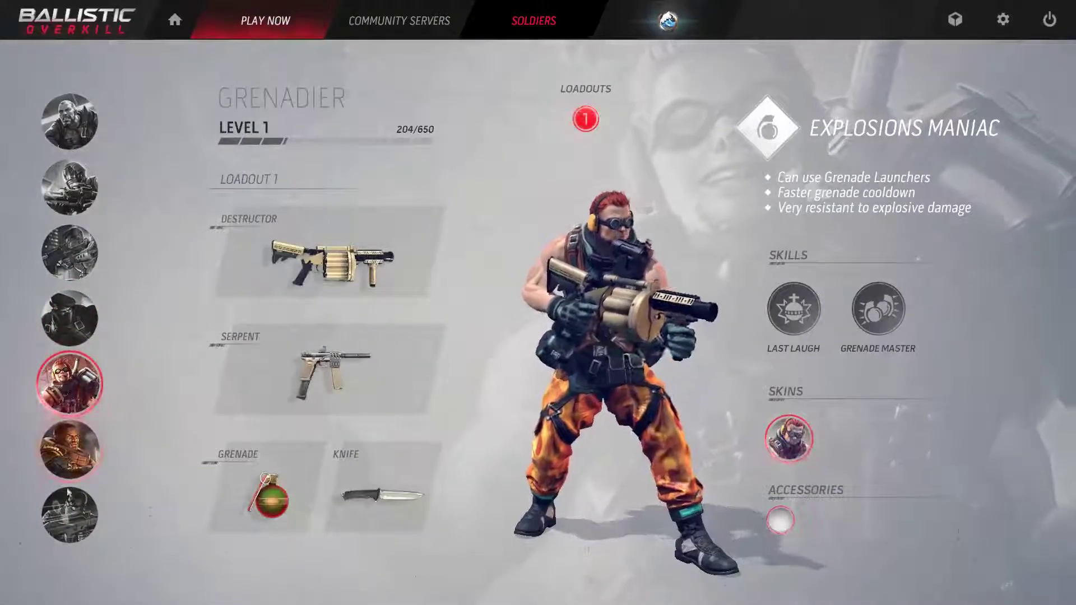
left_click(69, 518)
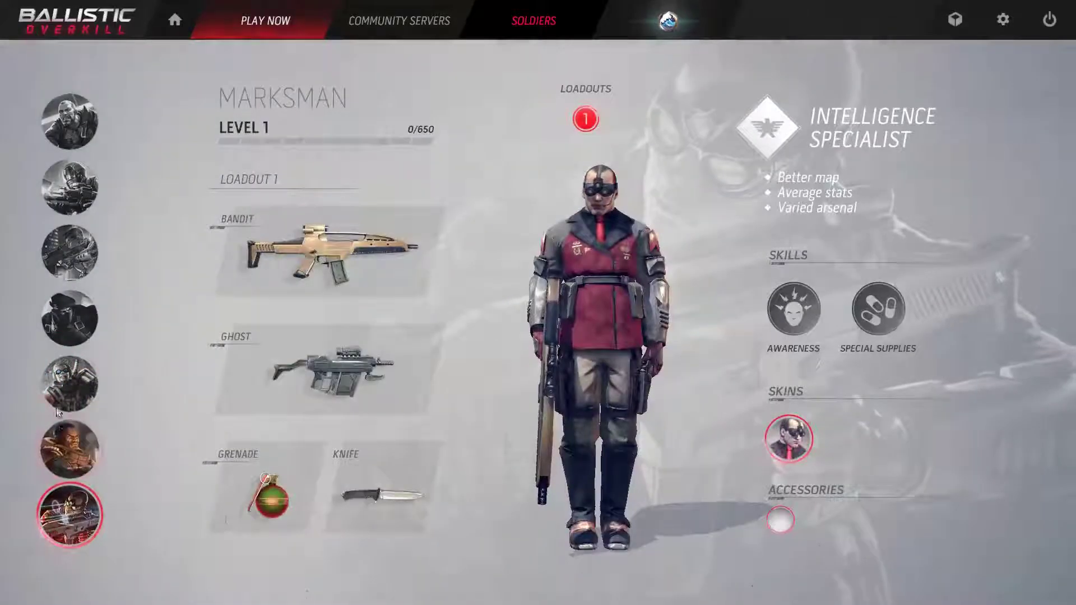
left_click(69, 121)
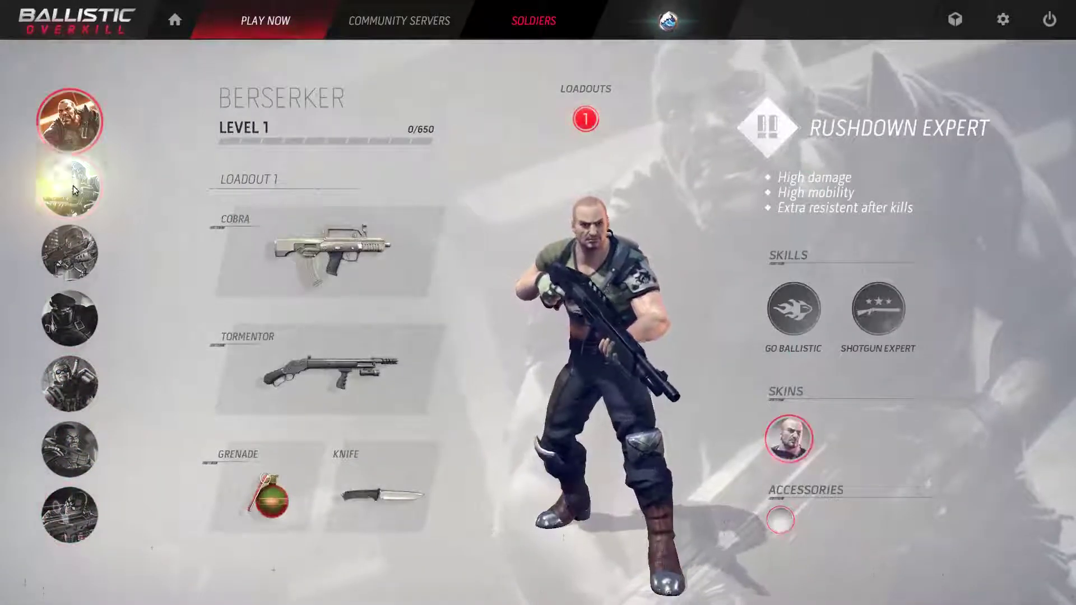
left_click(73, 185)
left_click(71, 231)
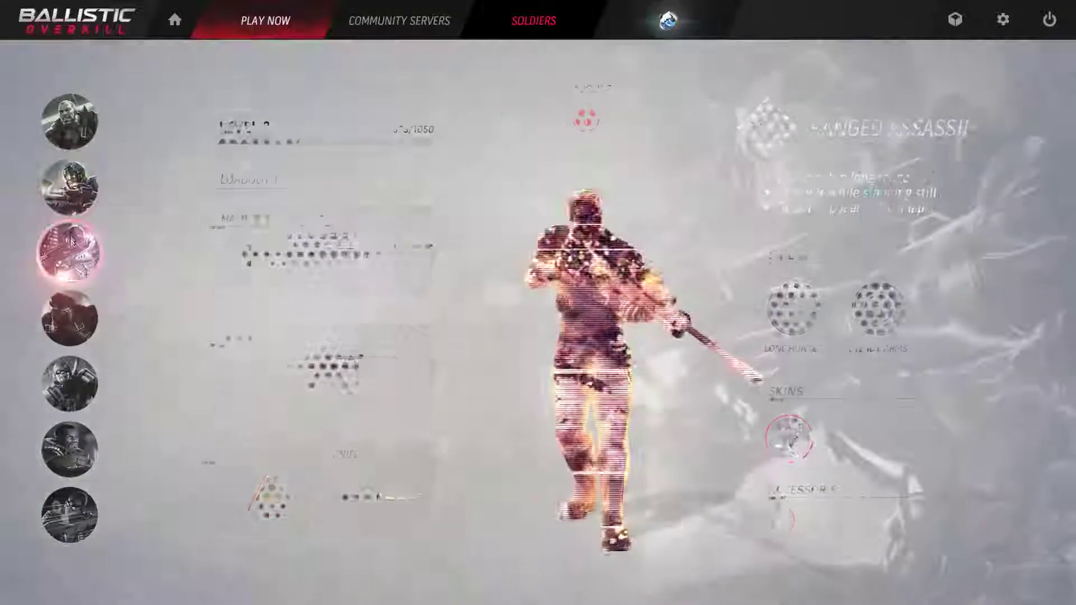
left_click(70, 289)
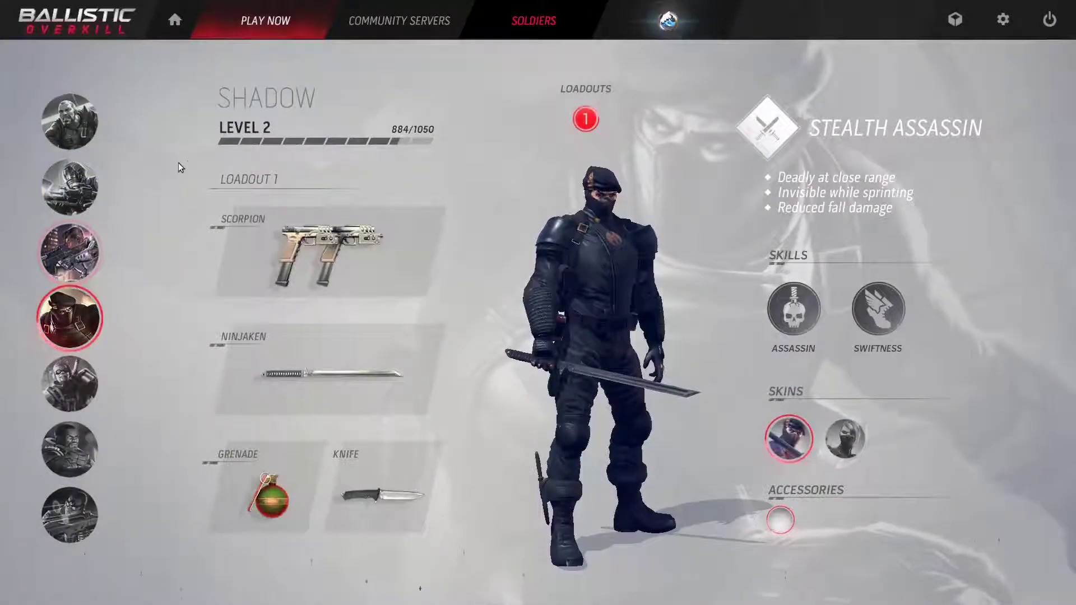
left_click(88, 392)
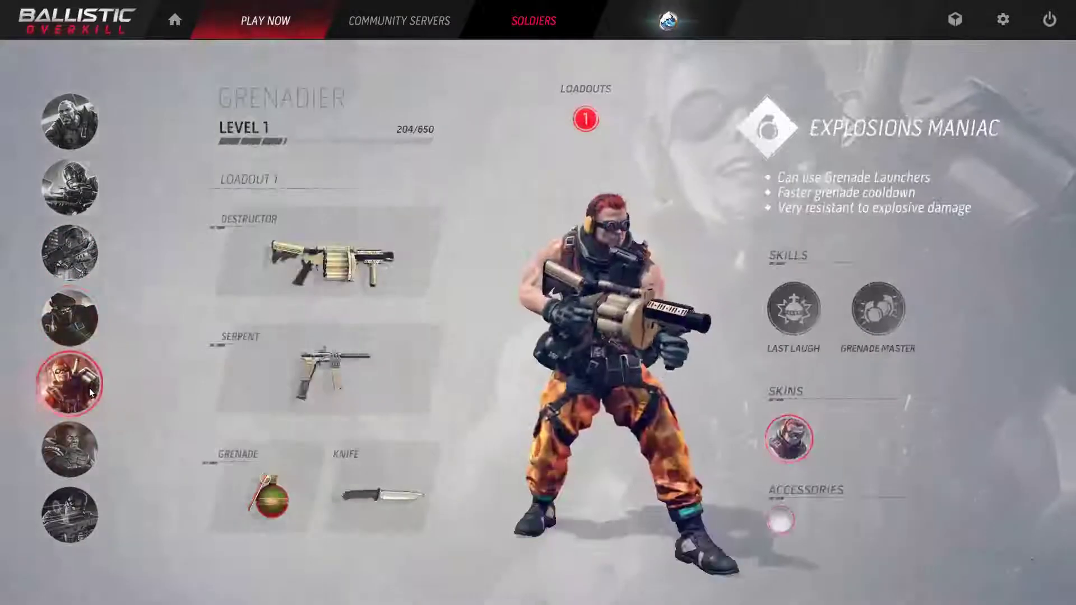
left_click(83, 441)
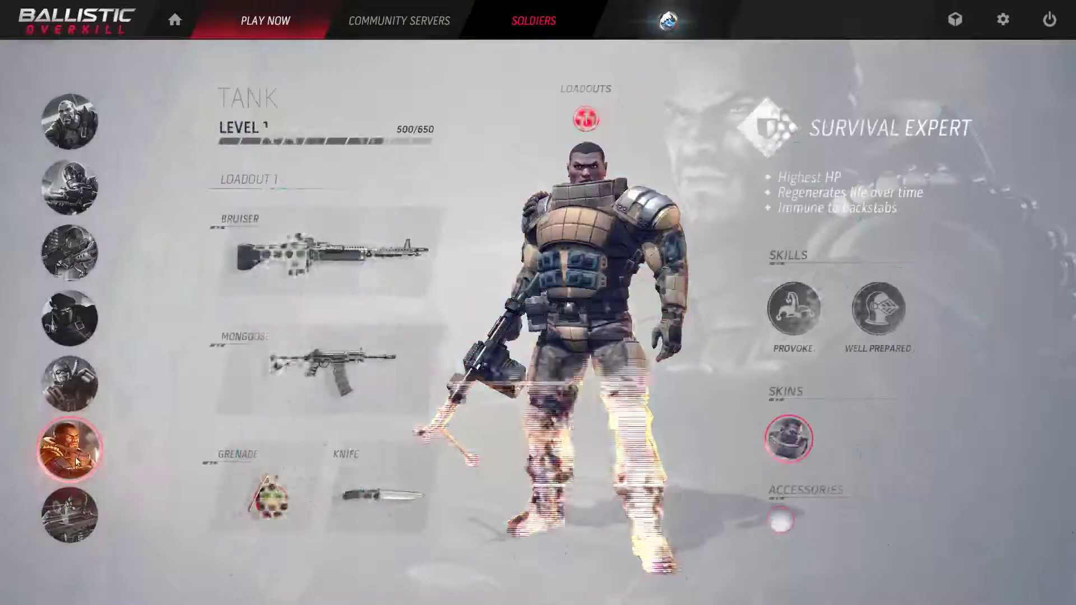
left_click(75, 484)
left_click(66, 137)
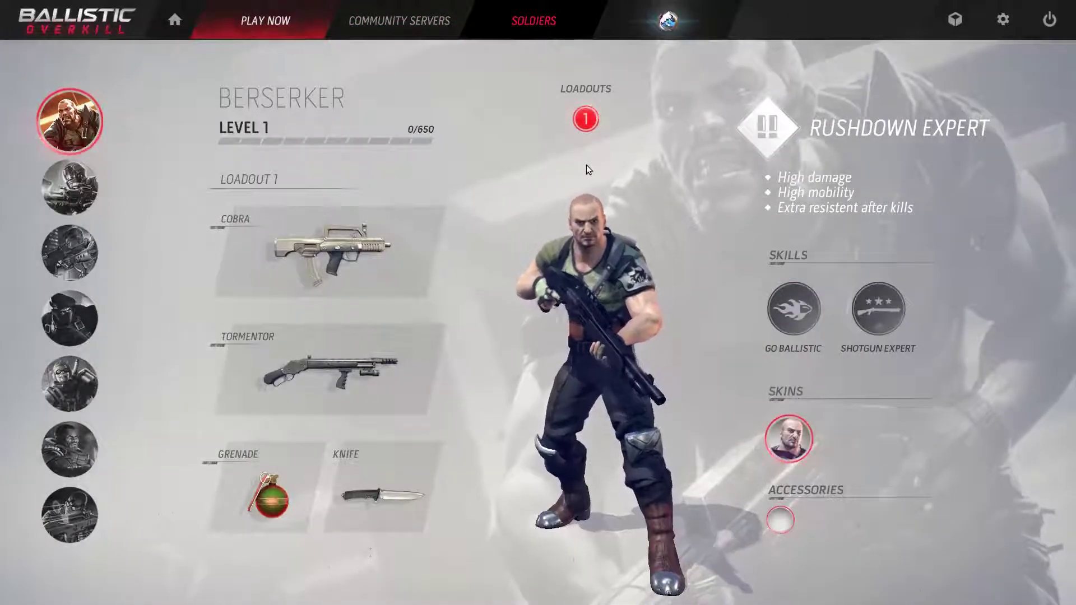
- Try matchmaking twice, cancelling each search, and return to the Berserker's loadout page among the soldier classes
left_click(246, 29)
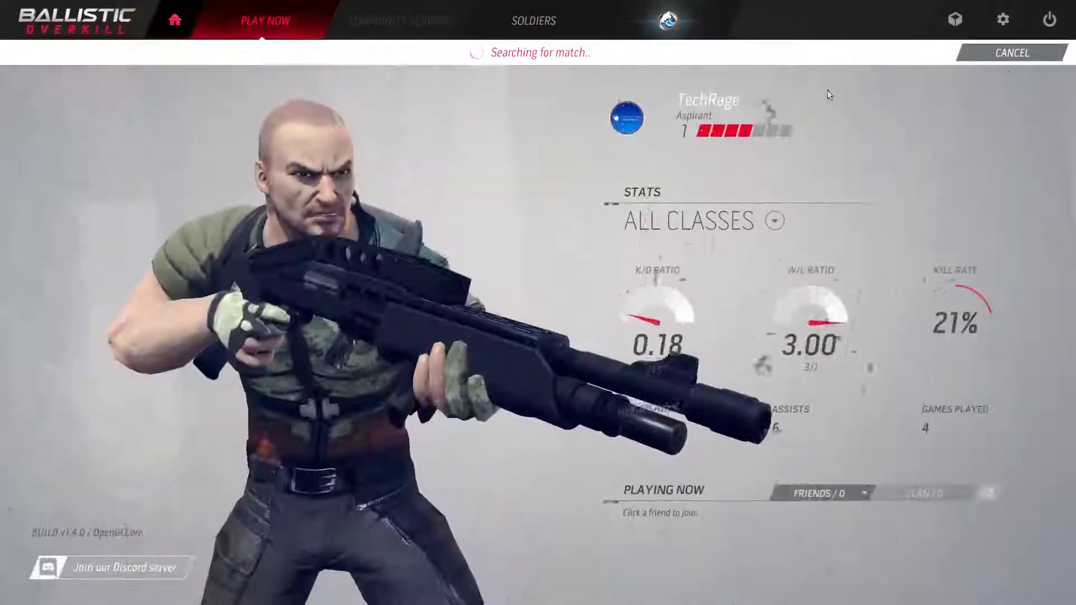
left_click(1014, 51)
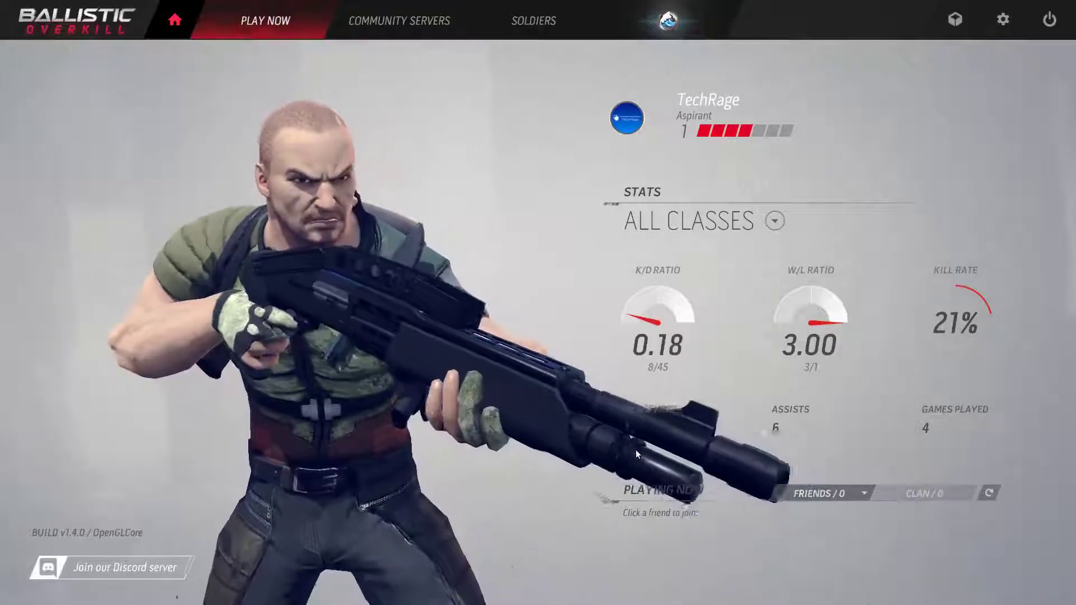
left_click(534, 20)
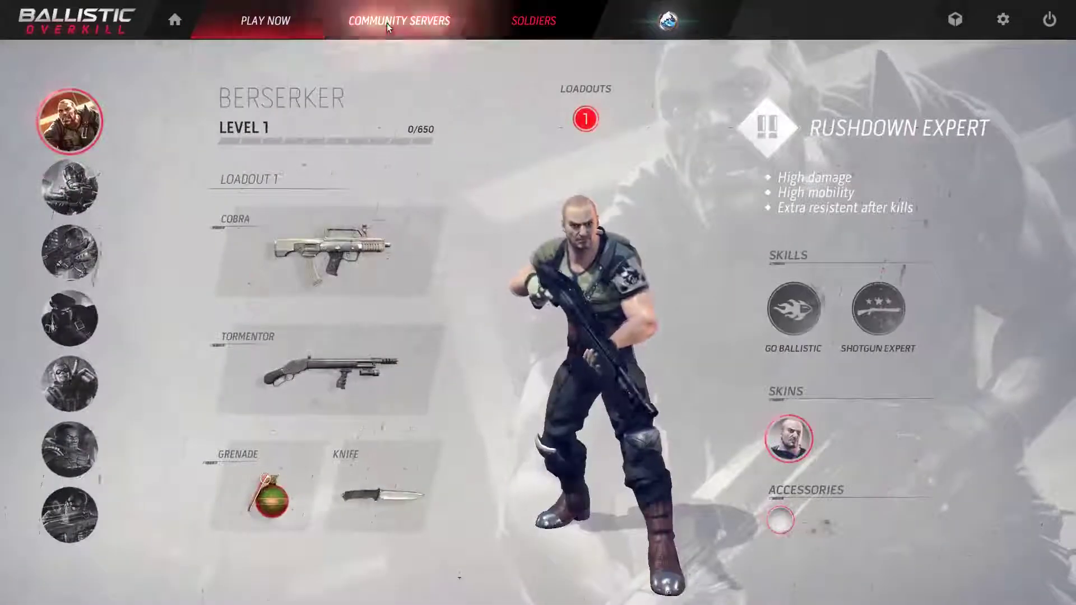
left_click(265, 49)
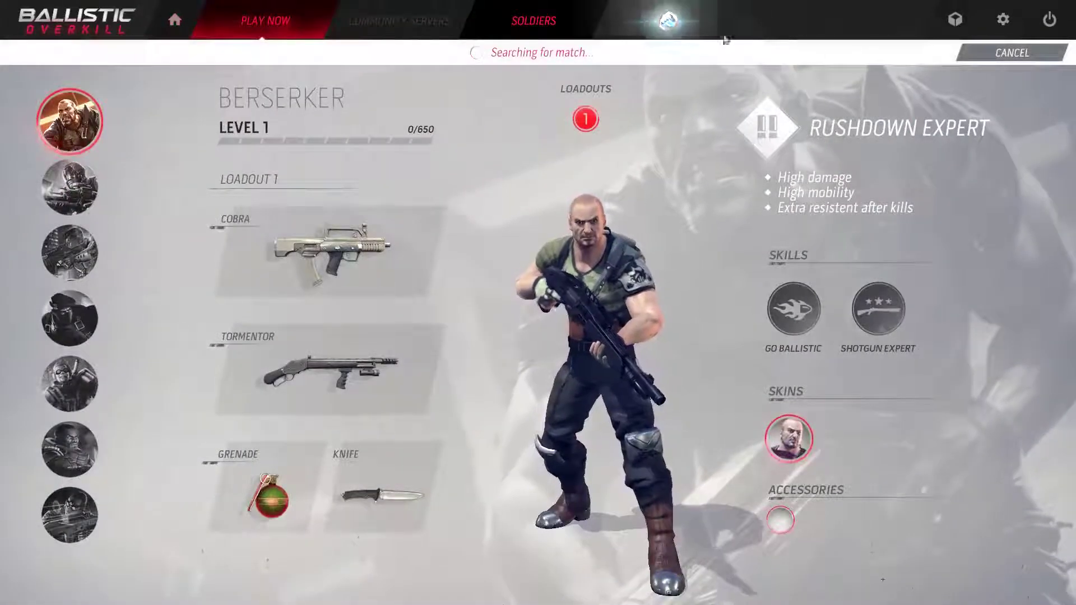
left_click(1031, 54)
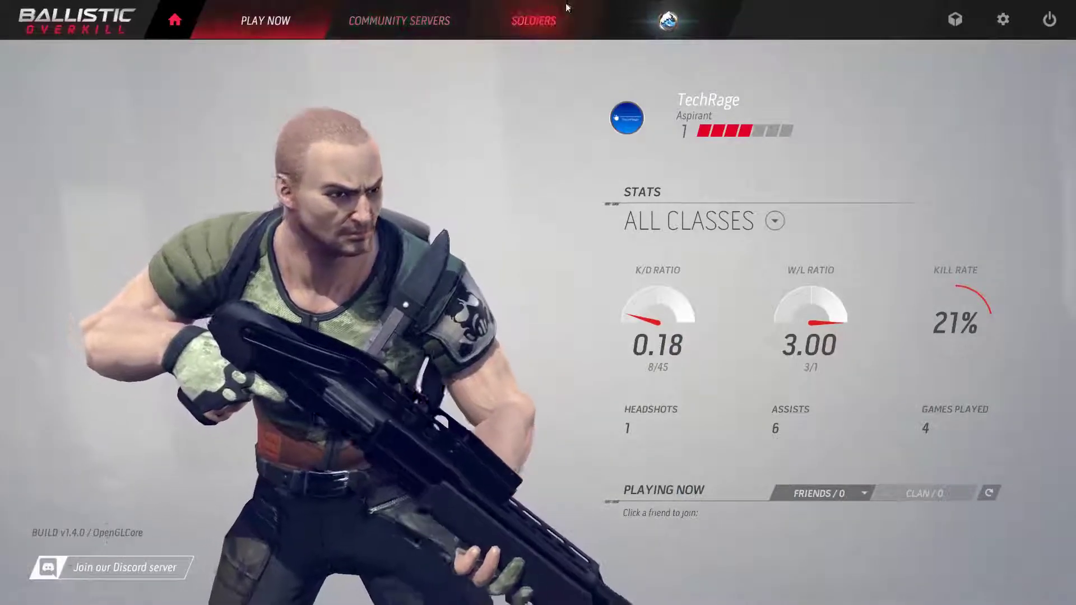
left_click(549, 13)
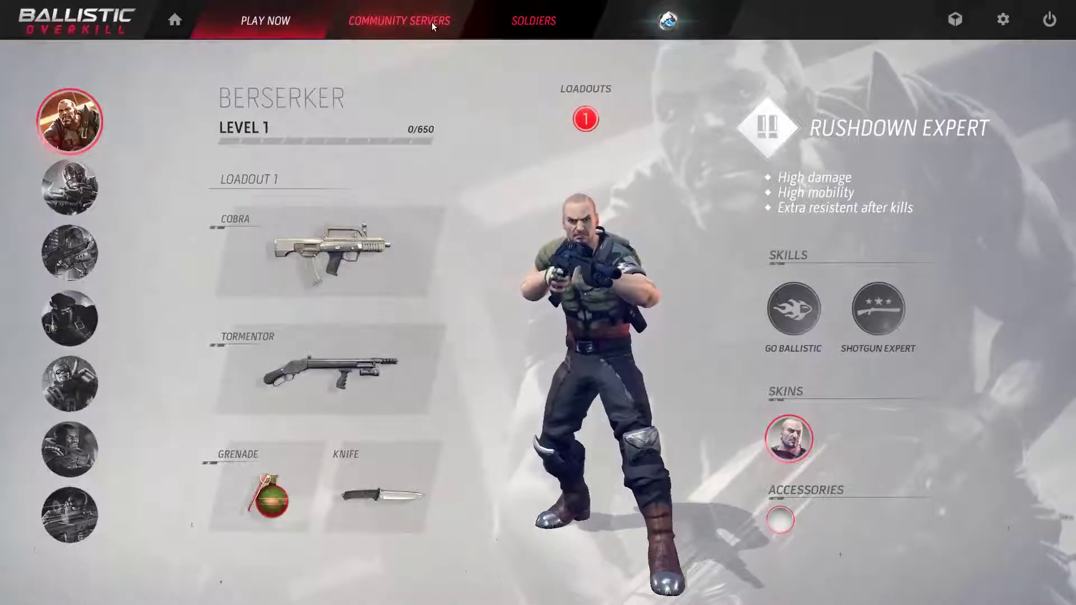